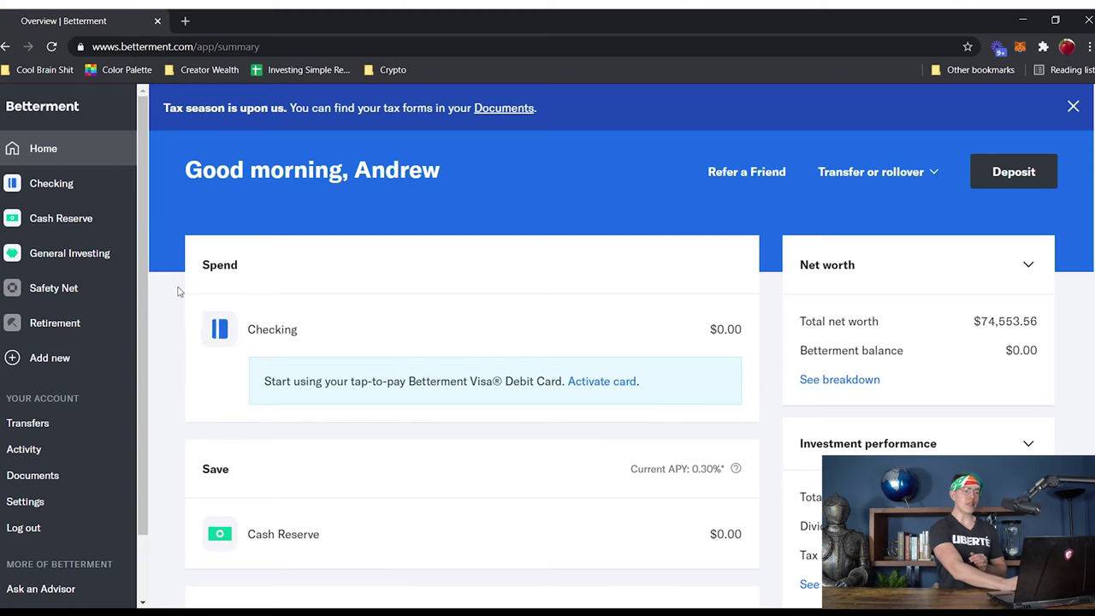
Look through the account overview's spending, saving, investing and financial plan sections
{"action": "scroll", "coordinate": [227, 377], "scroll_direction": "down", "scroll_amount": 2}
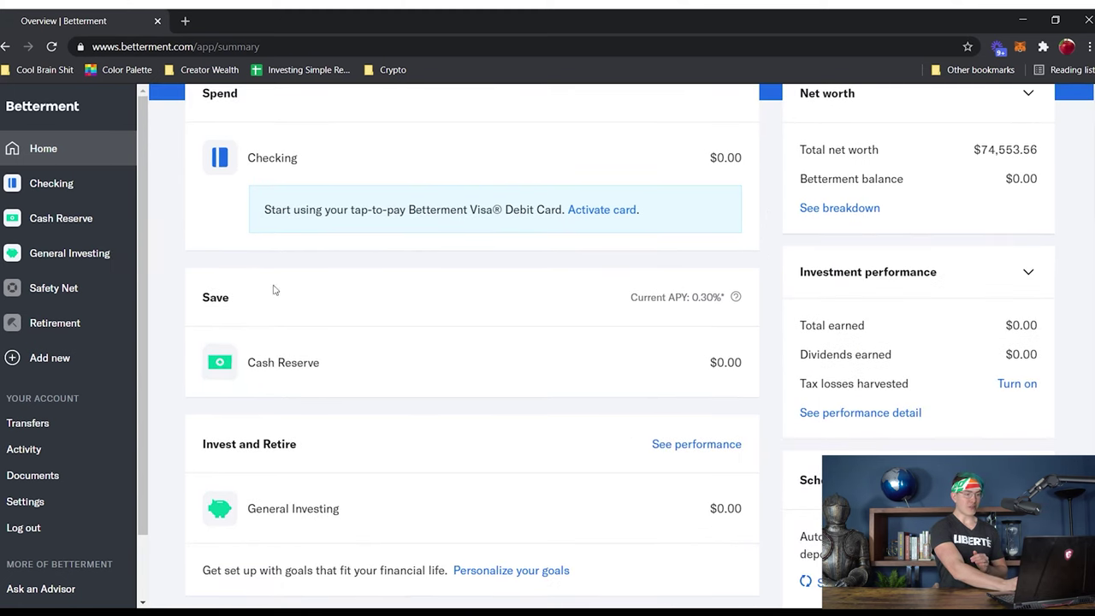
{"action": "scroll", "coordinate": [312, 392], "scroll_direction": "down", "scroll_amount": 2}
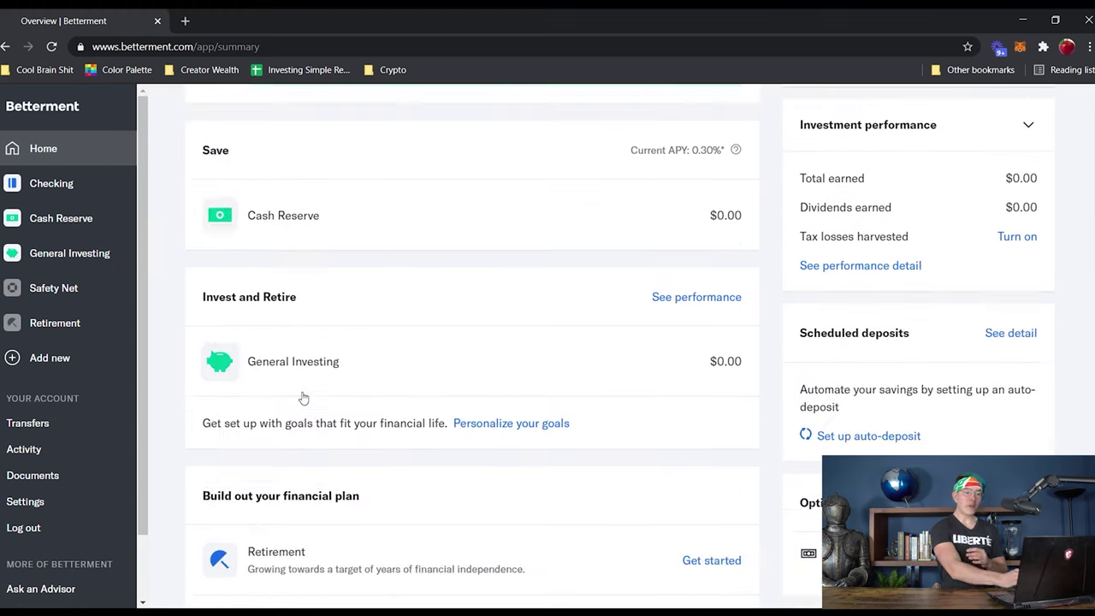
{"action": "scroll", "coordinate": [315, 323], "scroll_direction": "down", "scroll_amount": 2}
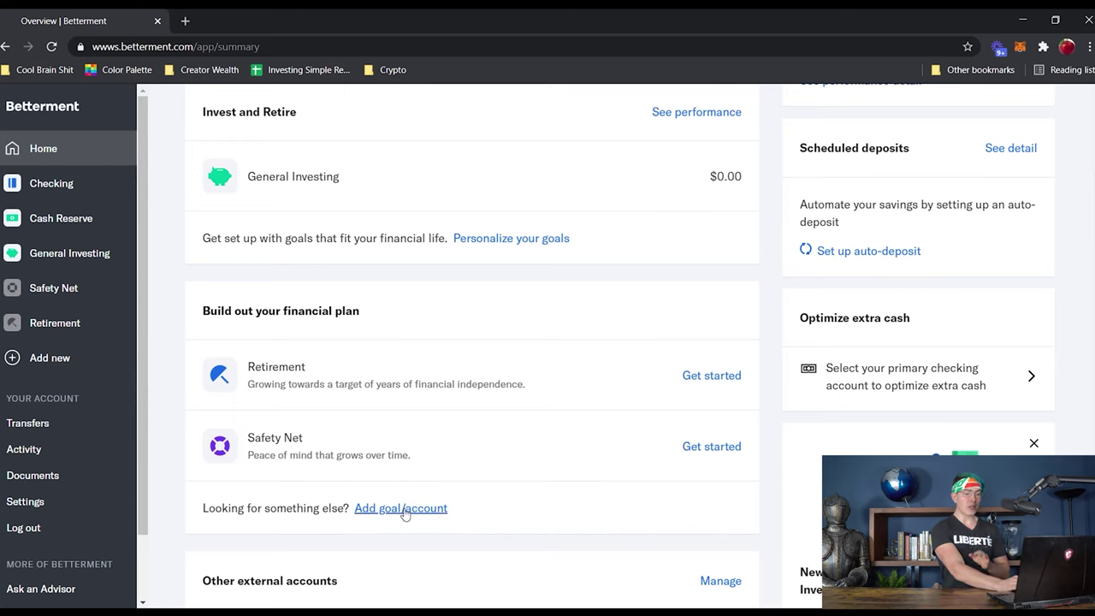
{"action": "scroll", "coordinate": [379, 376], "scroll_direction": "up", "scroll_amount": 5}
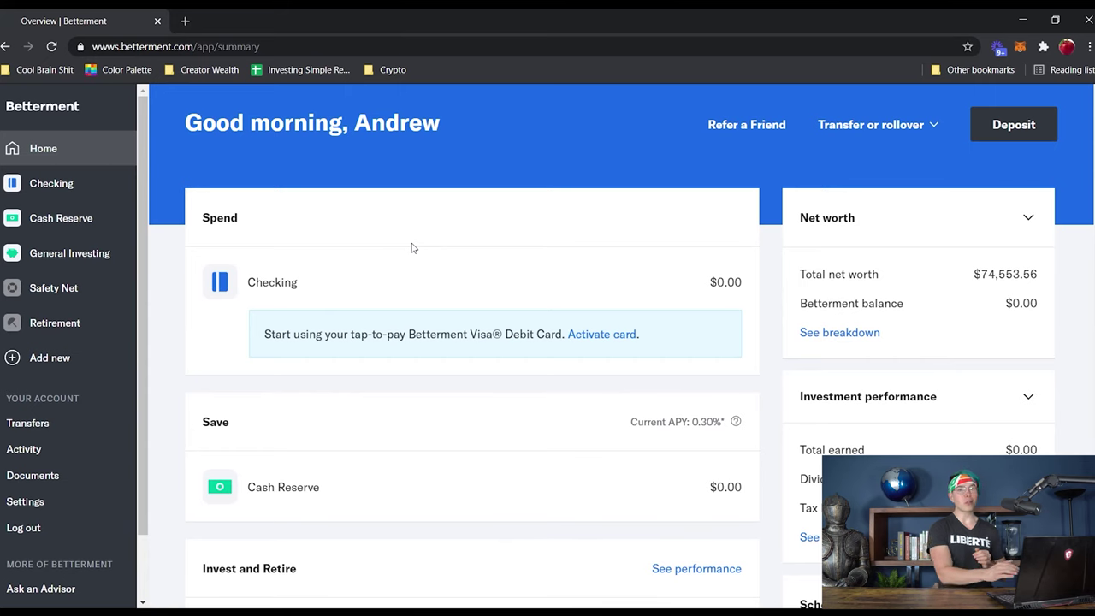
{"action": "scroll", "coordinate": [412, 248], "scroll_direction": "down", "scroll_amount": 1}
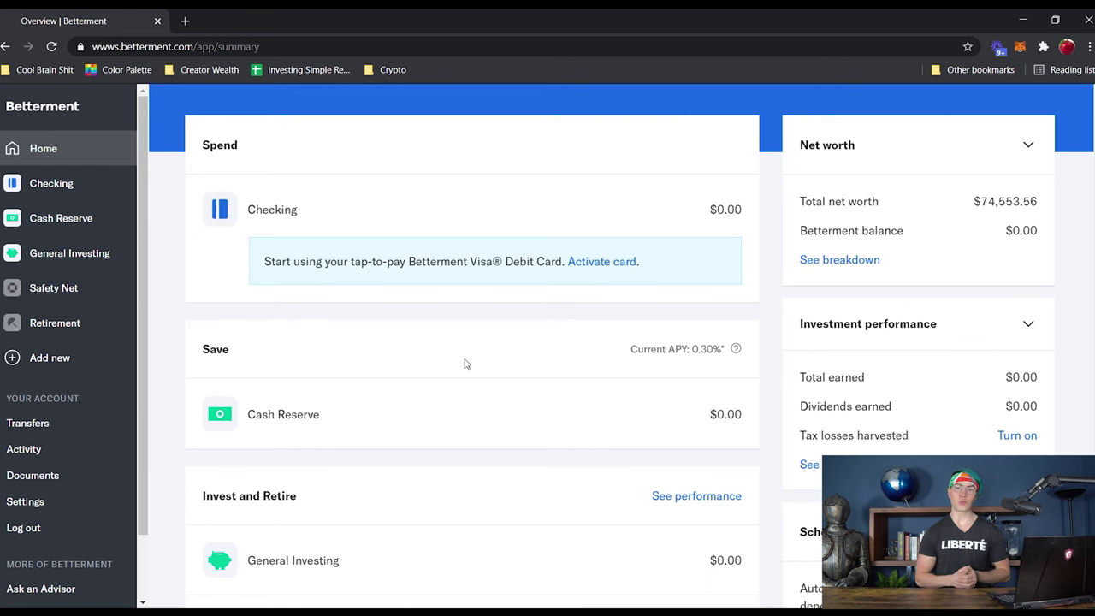
{"action": "scroll", "coordinate": [465, 364], "scroll_direction": "down", "scroll_amount": 3}
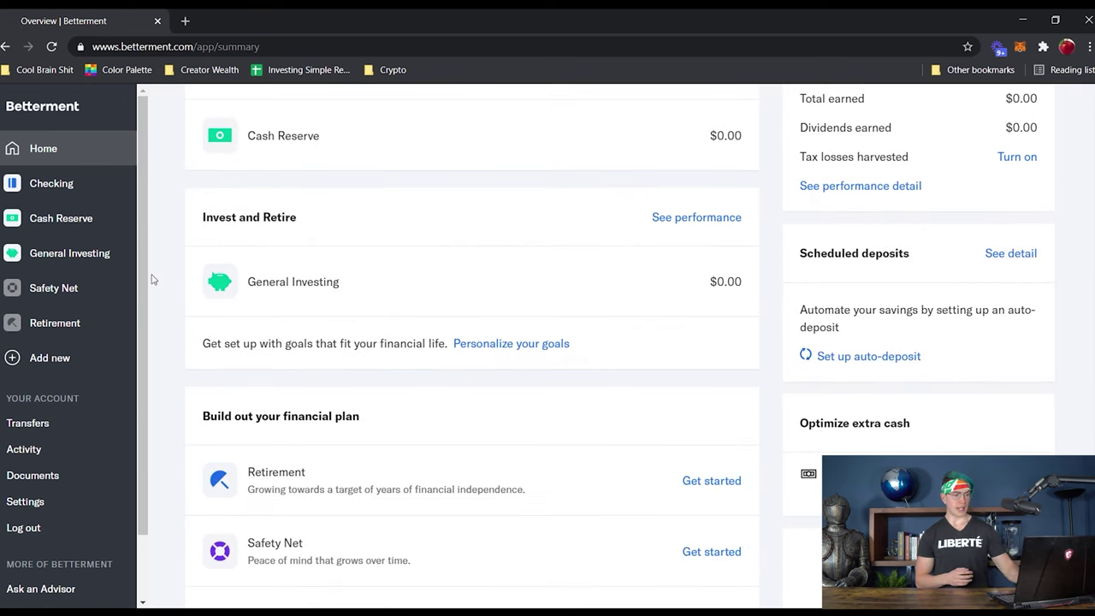
{"action": "scroll", "coordinate": [210, 261], "scroll_direction": "up", "scroll_amount": 3}
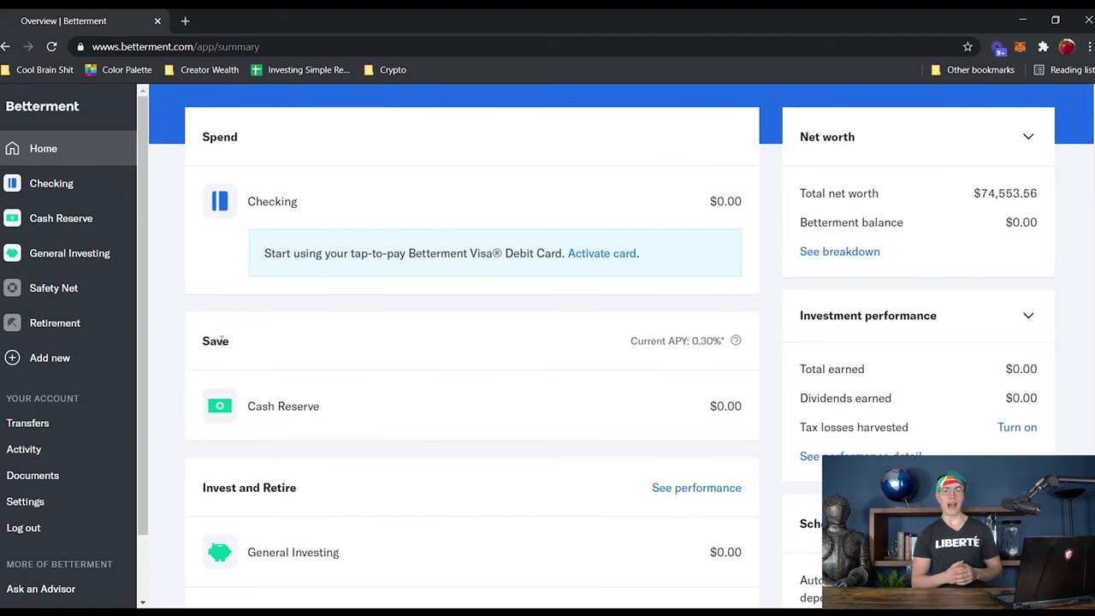
{"action": "scroll", "coordinate": [222, 342], "scroll_direction": "down", "scroll_amount": 2}
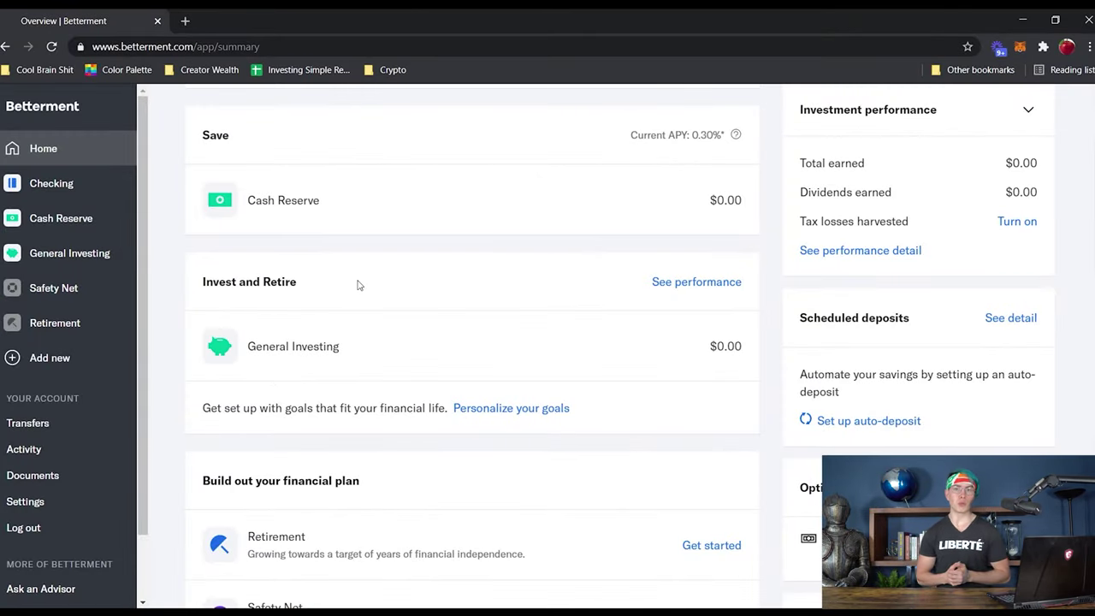
{"action": "scroll", "coordinate": [358, 285], "scroll_direction": "down", "scroll_amount": 1}
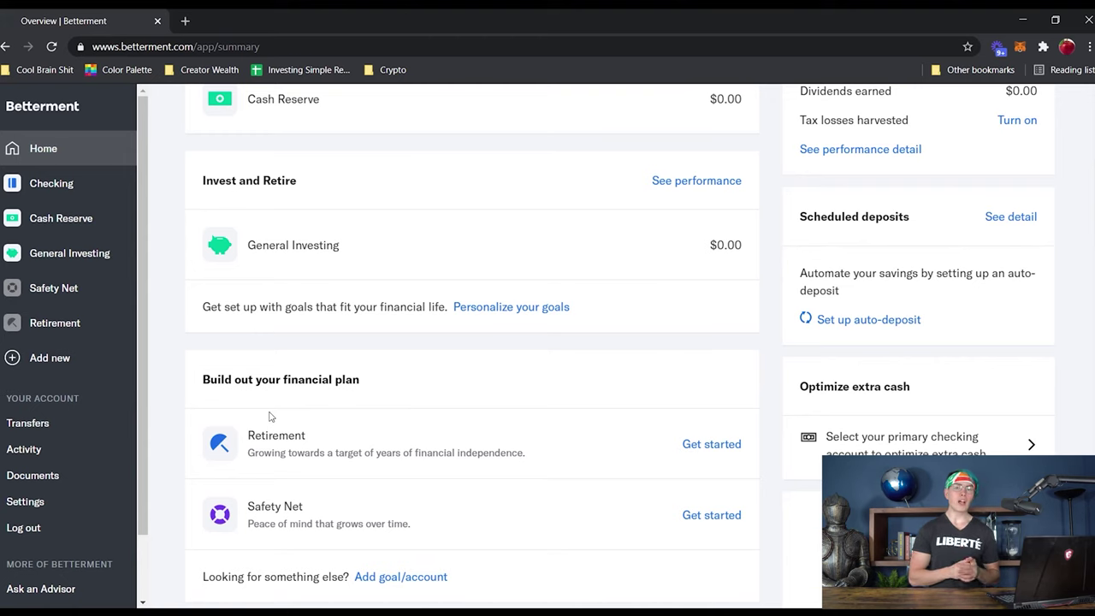
Start adding a new goal or account and choose to invest in a diversified portfolio
{"action": "scroll", "coordinate": [419, 496], "scroll_direction": "down", "scroll_amount": 3}
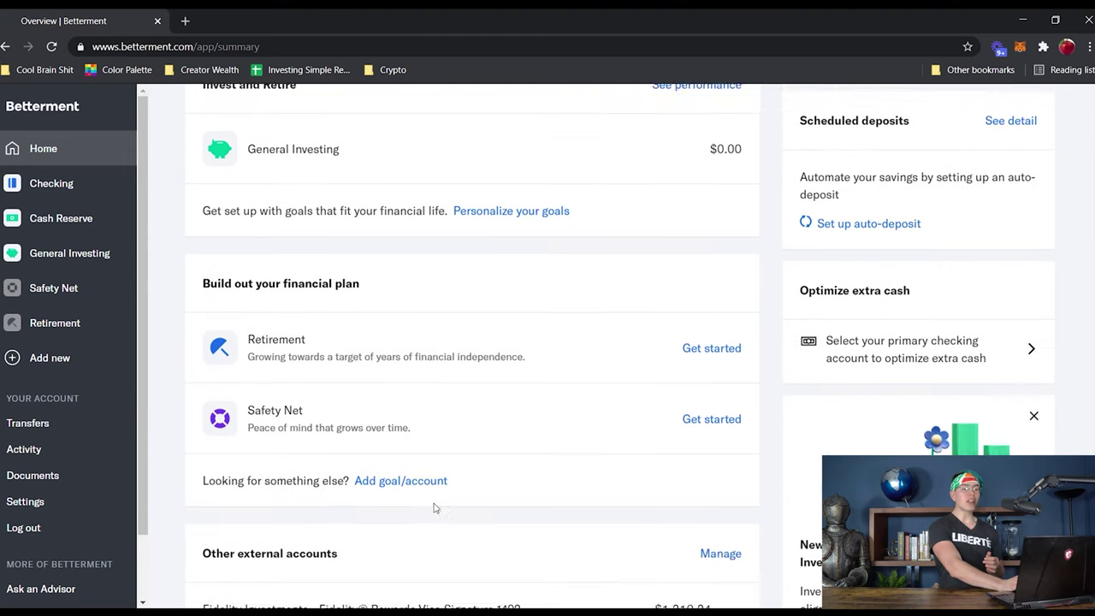
{"action": "left_click", "coordinate": [403, 460]}
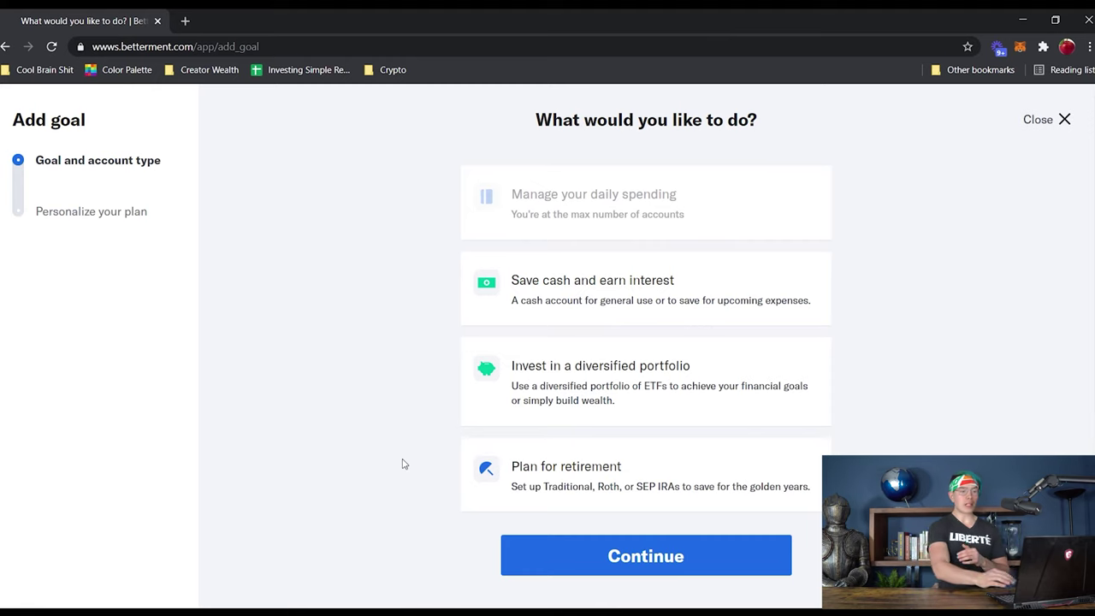
{"action": "left_click", "coordinate": [591, 385]}
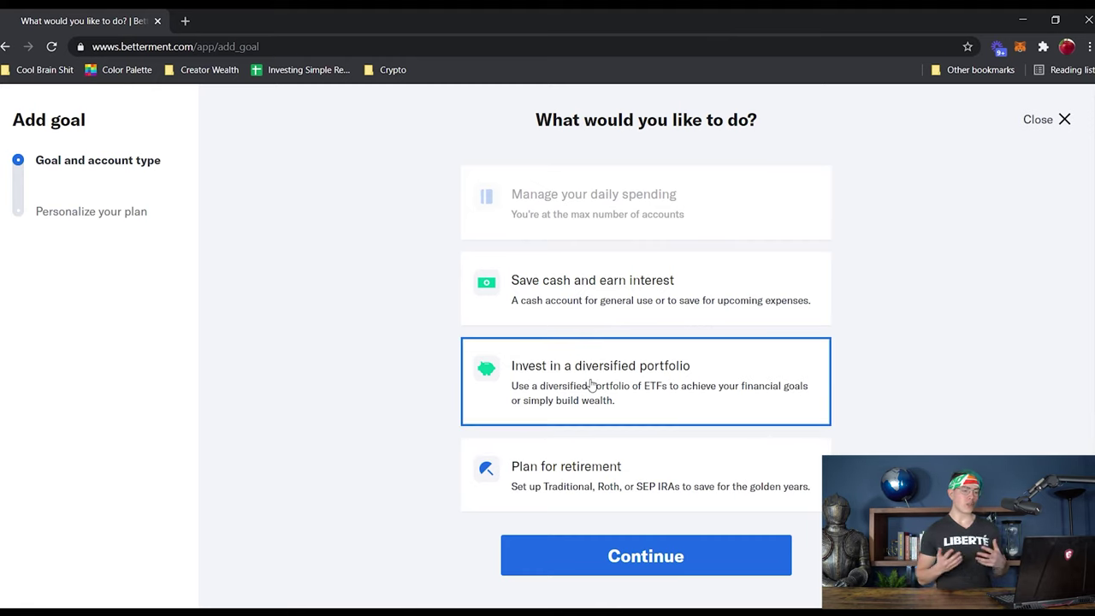
{"action": "left_click", "coordinate": [654, 566]}
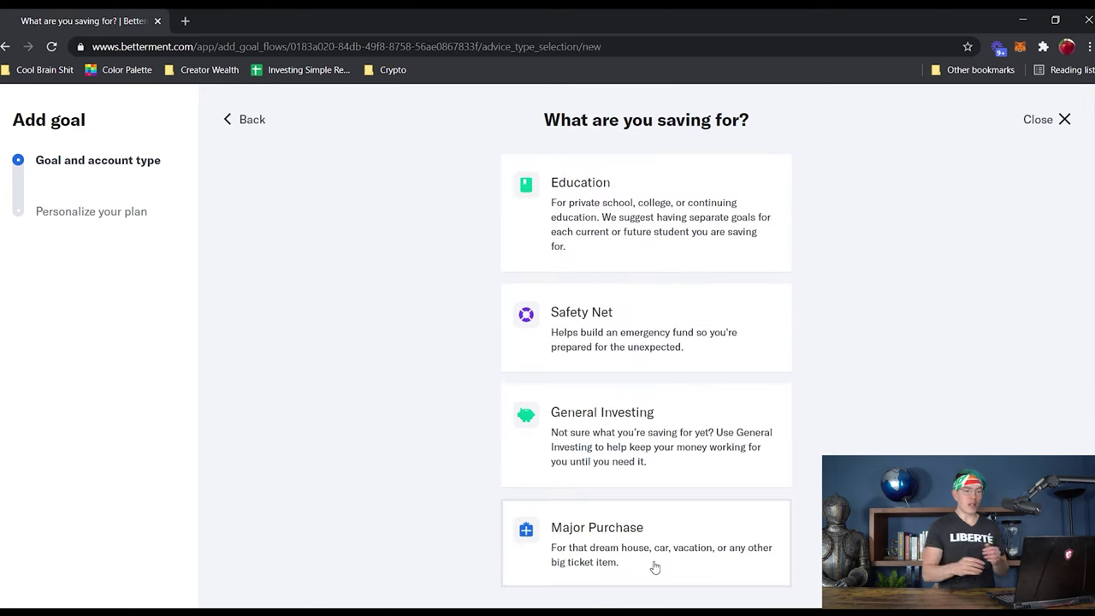
Set the goal's purpose to Major Purchase and its investing account type to Individual Taxable
{"action": "left_click", "coordinate": [633, 563]}
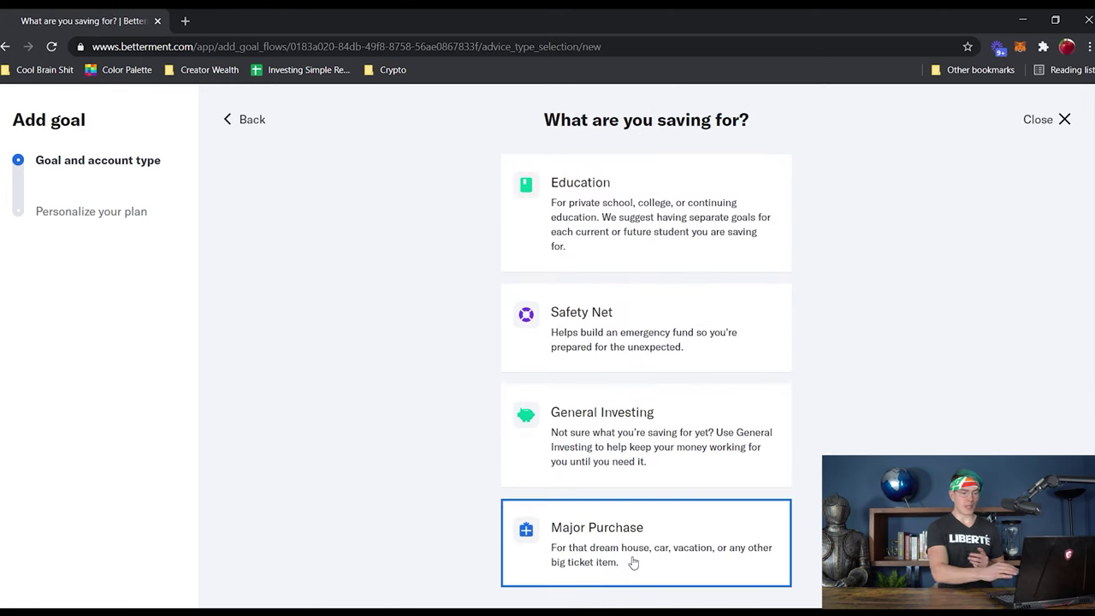
{"action": "scroll", "coordinate": [633, 562], "scroll_direction": "down", "scroll_amount": 1}
{"action": "left_click", "coordinate": [680, 561]}
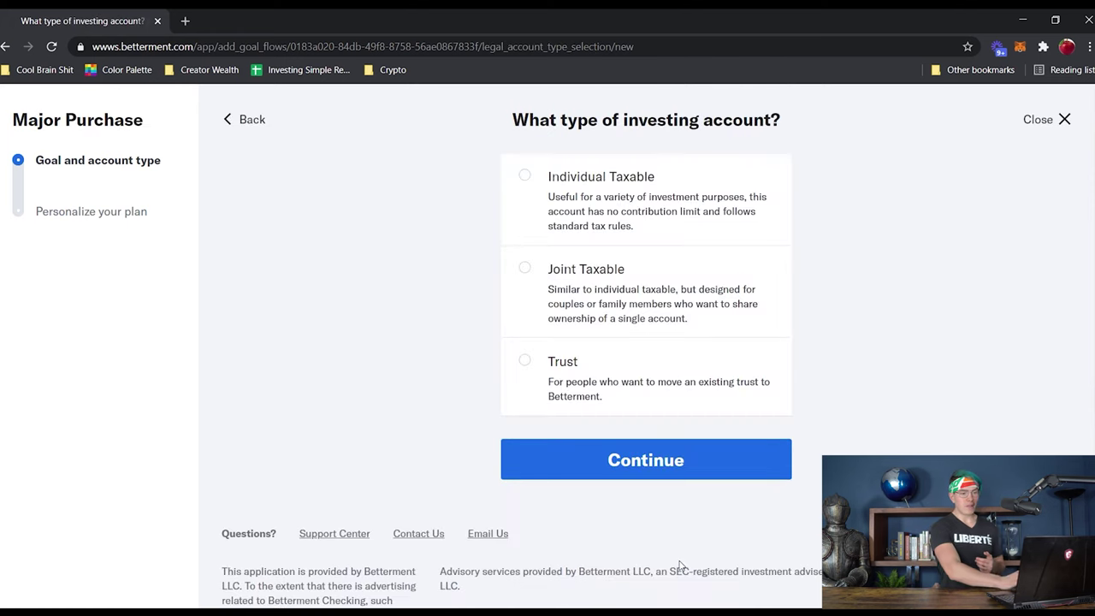
{"action": "left_click", "coordinate": [631, 196]}
{"action": "left_click", "coordinate": [643, 462]}
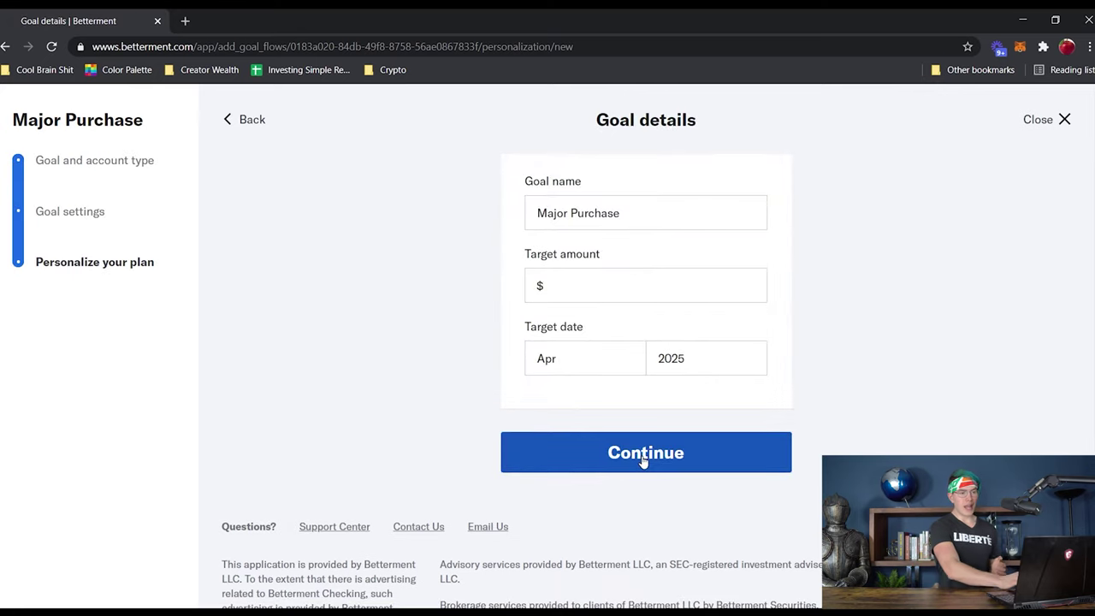
Name the goal House Fund, set its target amount to $20000, and submit the goal details
{"action": "triple_click", "coordinate": [597, 209]}
{"action": "type", "text": "House Fund"}
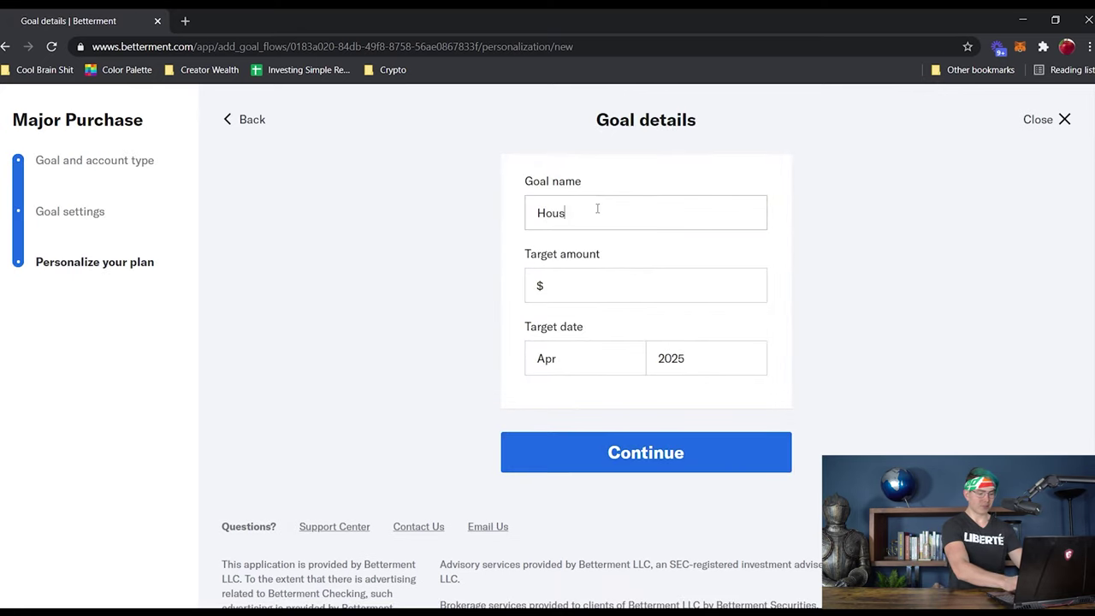
{"action": "left_click", "coordinate": [597, 297]}
{"action": "type", "text": "20000"}
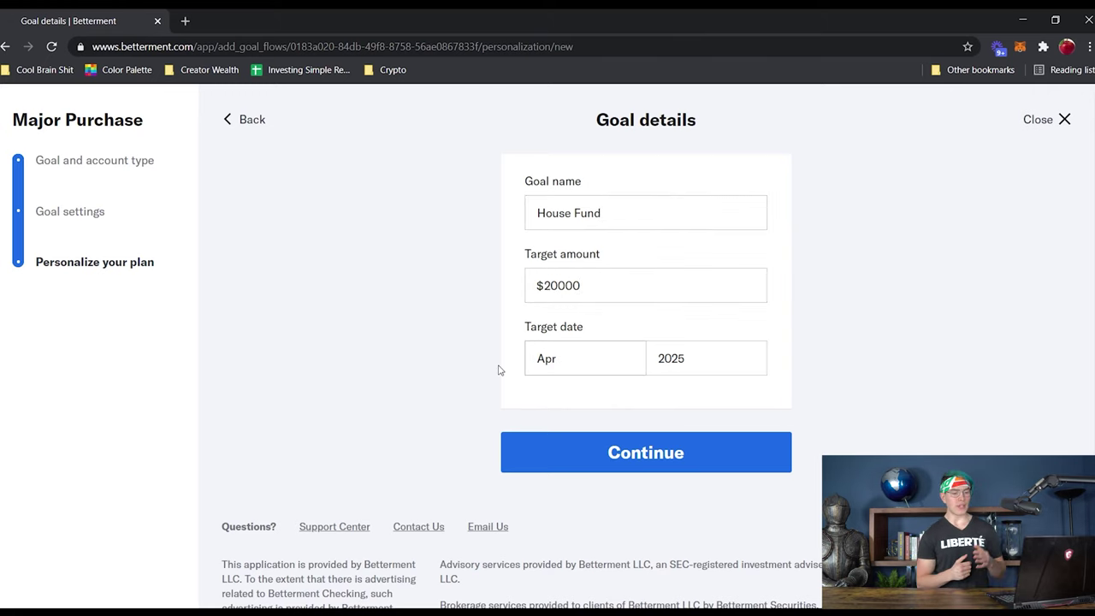
{"action": "left_click", "coordinate": [574, 448]}
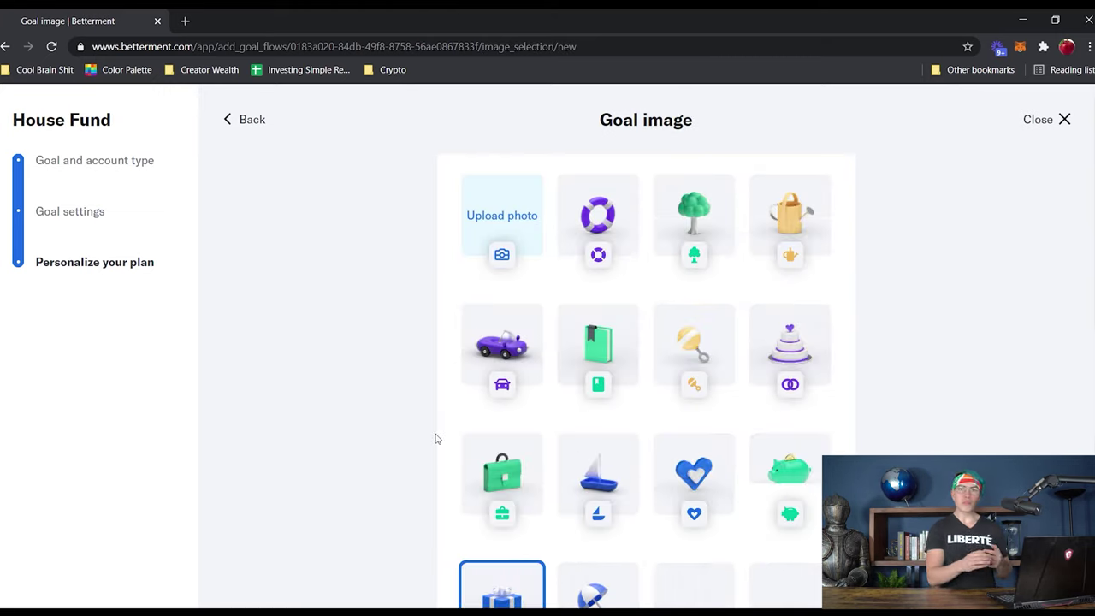
Choose the house picture as the goal image and continue to the investment options
{"action": "scroll", "coordinate": [435, 439], "scroll_direction": "down", "scroll_amount": 1}
{"action": "scroll", "coordinate": [435, 439], "scroll_direction": "down", "scroll_amount": 3}
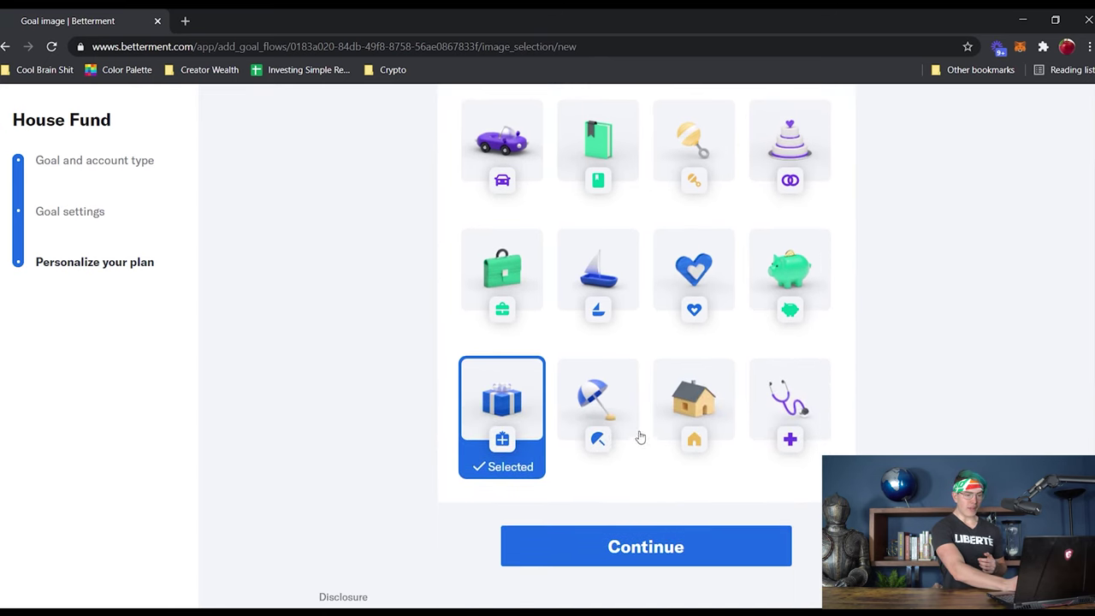
{"action": "left_click", "coordinate": [689, 428]}
{"action": "left_click", "coordinate": [677, 541]}
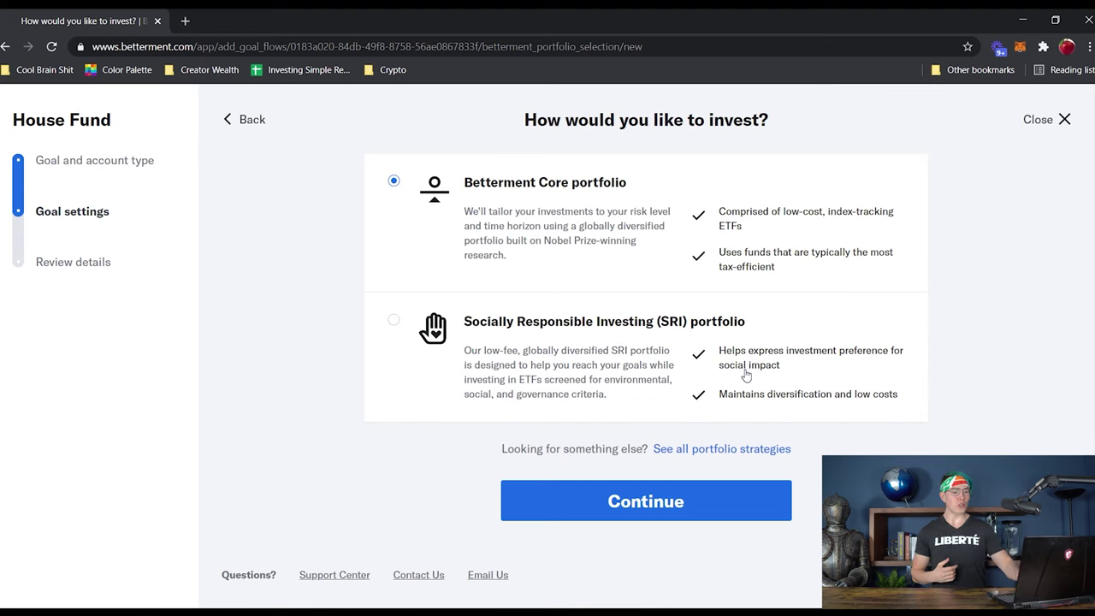
Choose the Socially Responsible Investing (SRI) portfolio with the Climate Impact option for the goal
{"action": "left_click", "coordinate": [467, 384]}
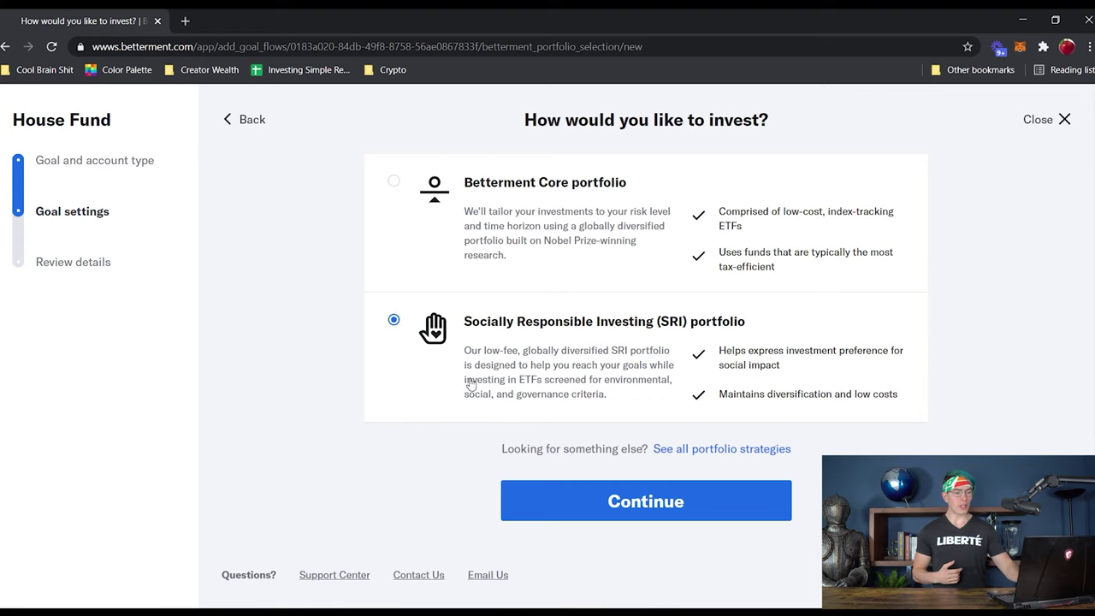
{"action": "left_click", "coordinate": [575, 489]}
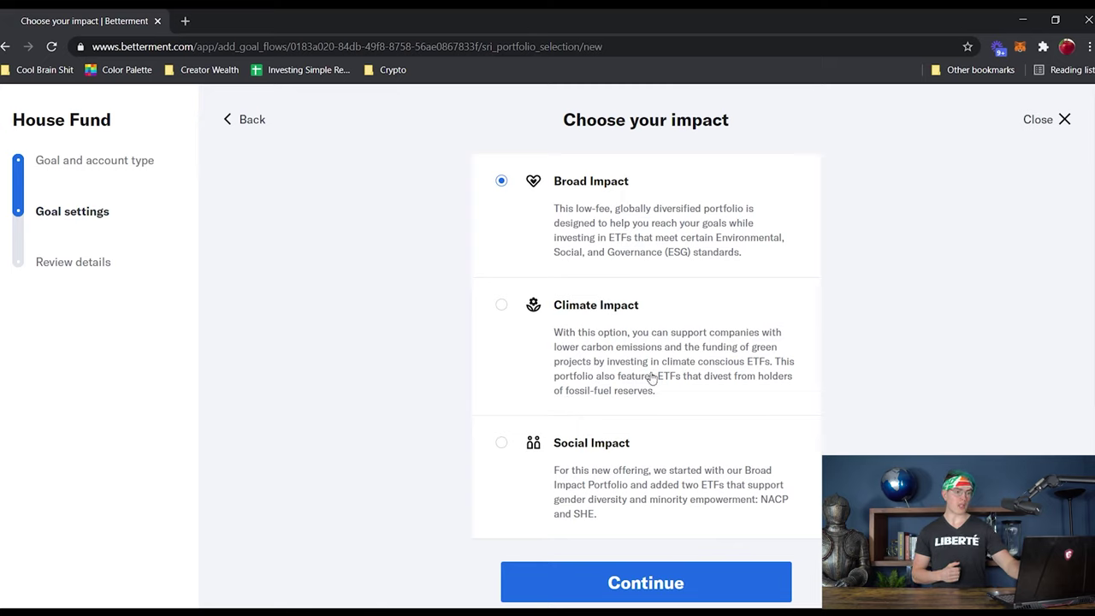
{"action": "left_click", "coordinate": [587, 363]}
{"action": "left_click", "coordinate": [611, 579]}
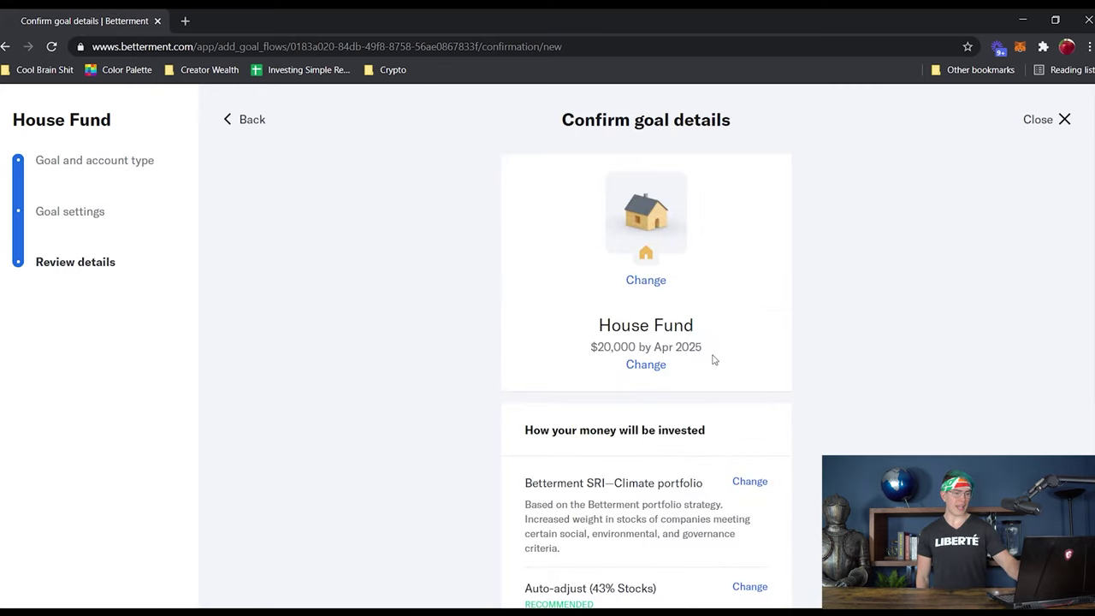
Create the House Fund goal, look over its growth projection, and skip the initial deposit
{"action": "scroll", "coordinate": [714, 361], "scroll_direction": "down", "scroll_amount": 3}
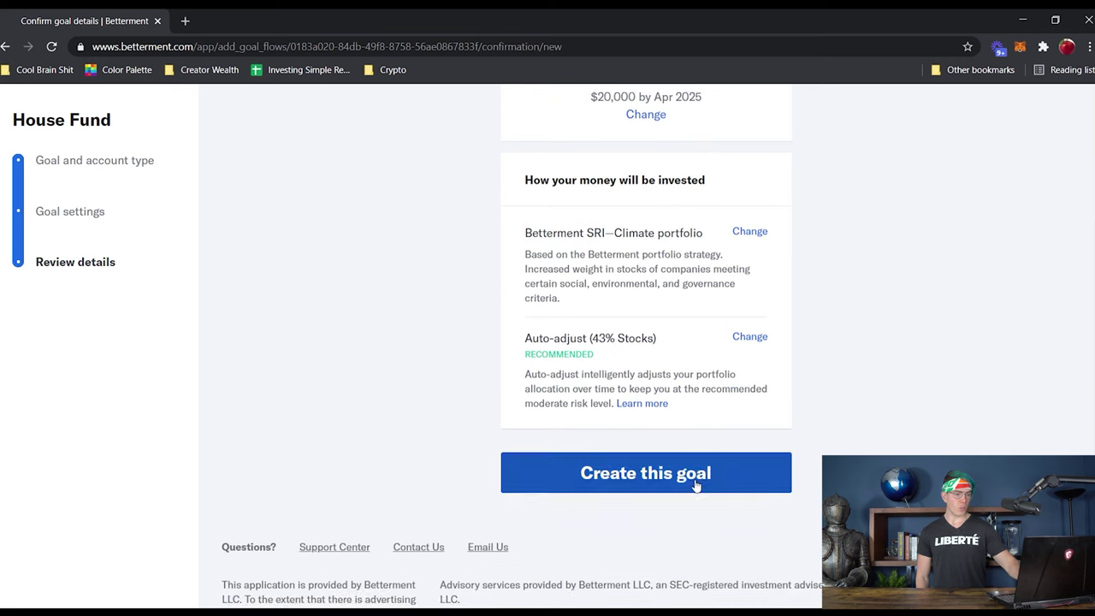
{"action": "left_click", "coordinate": [696, 486]}
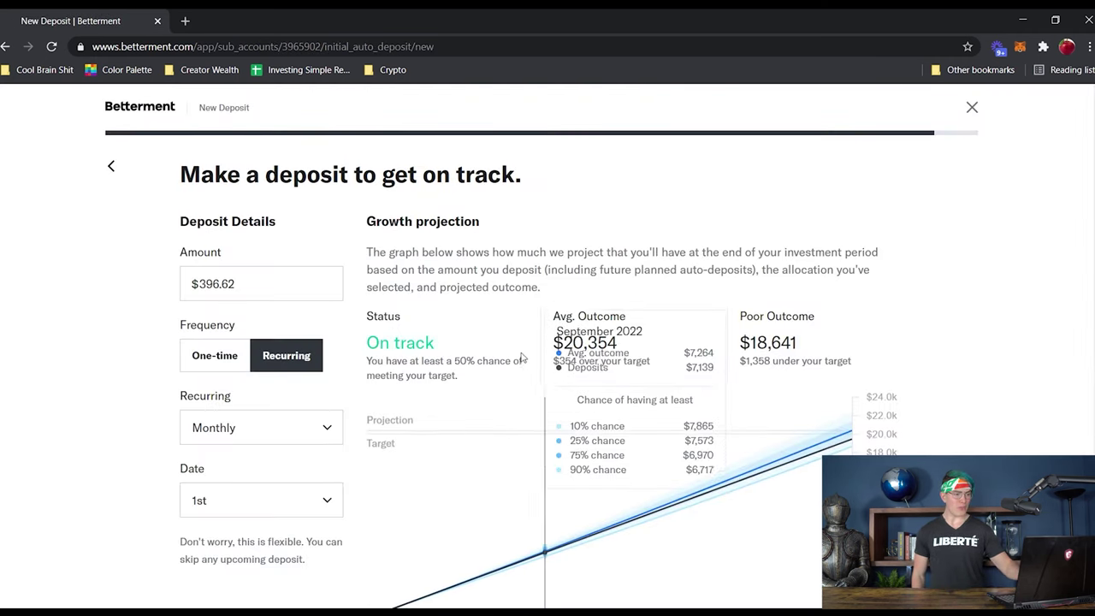
{"action": "scroll", "coordinate": [283, 284], "scroll_direction": "down", "scroll_amount": 1}
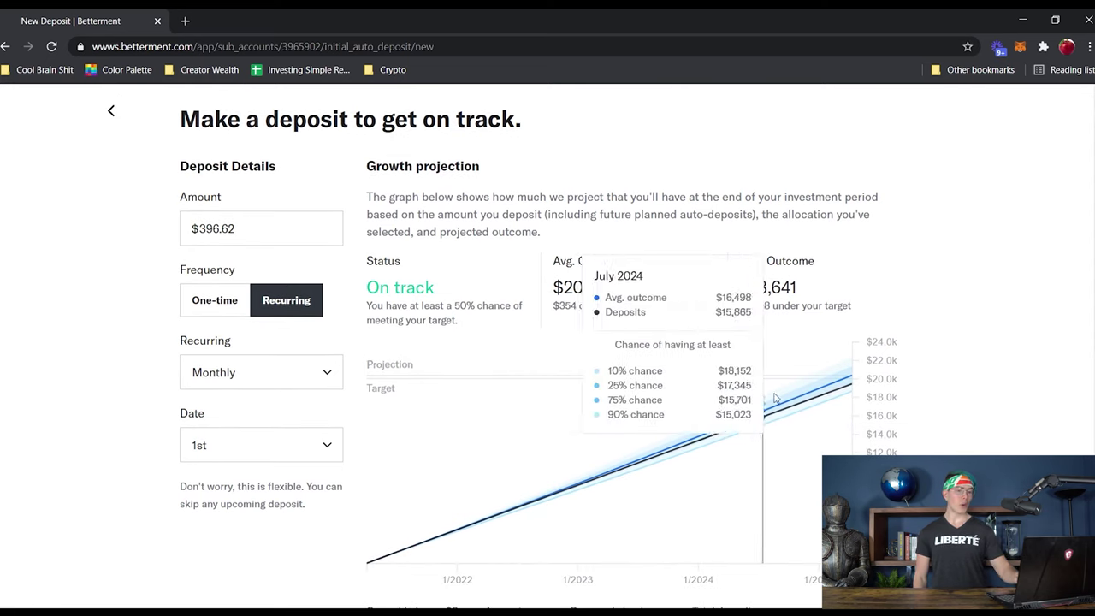
{"action": "scroll", "coordinate": [986, 364], "scroll_direction": "down", "scroll_amount": 2}
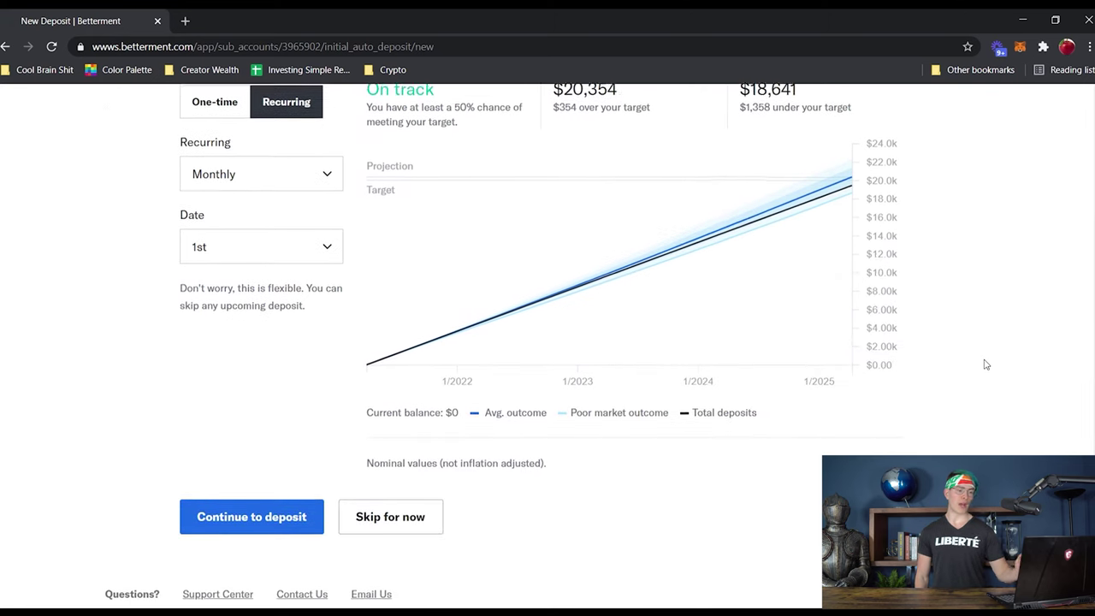
{"action": "left_click", "coordinate": [382, 516]}
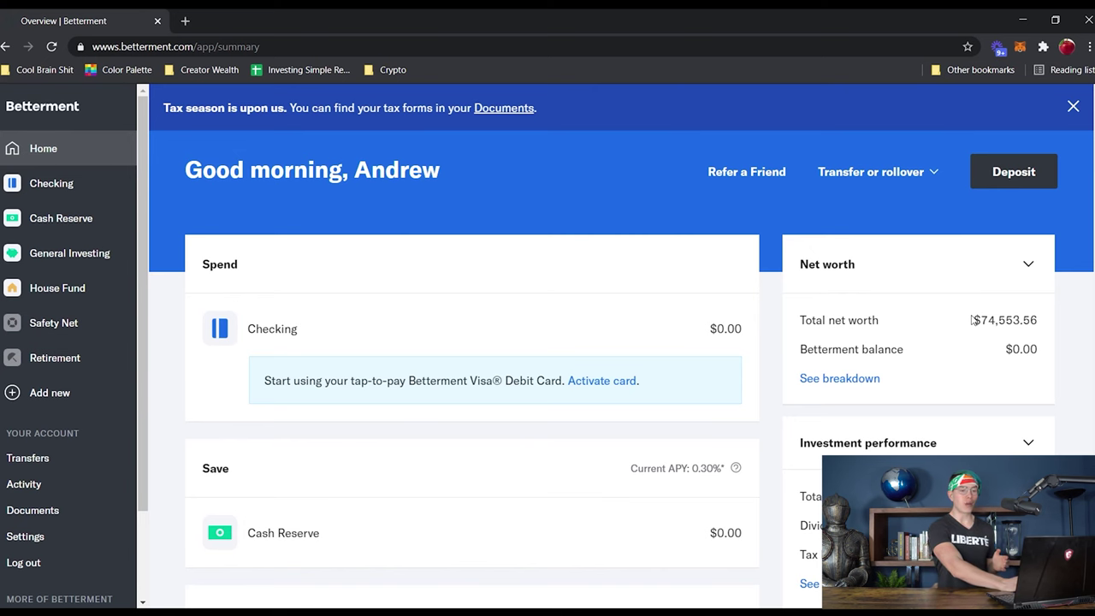
View the total net worth breakdown and examine the linked external accounts with their balances and refresh dates
{"action": "left_click", "coordinate": [857, 379]}
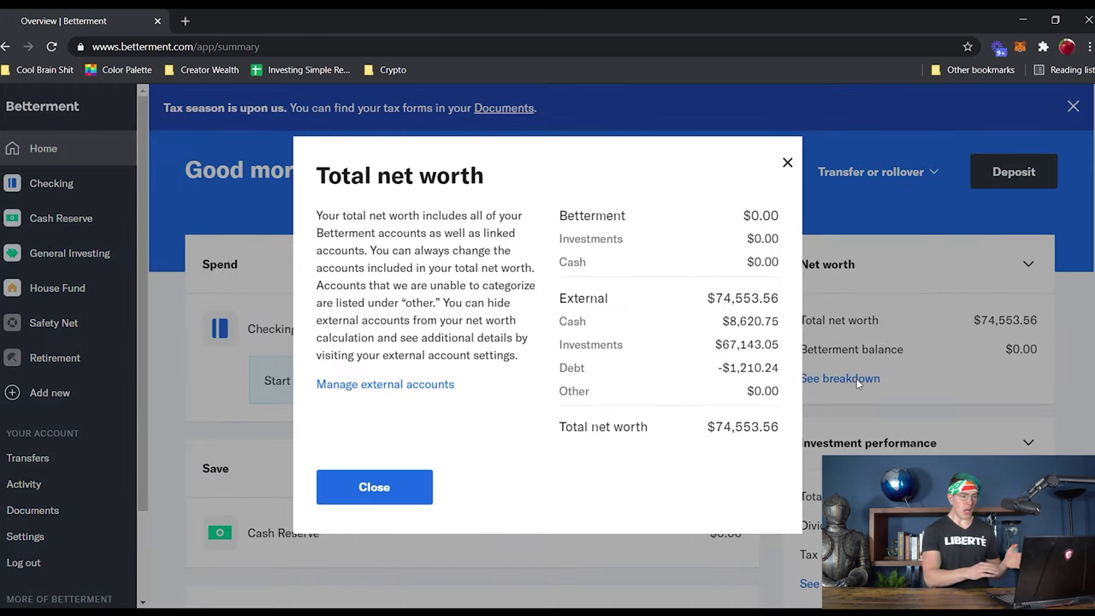
{"action": "left_click", "coordinate": [399, 394]}
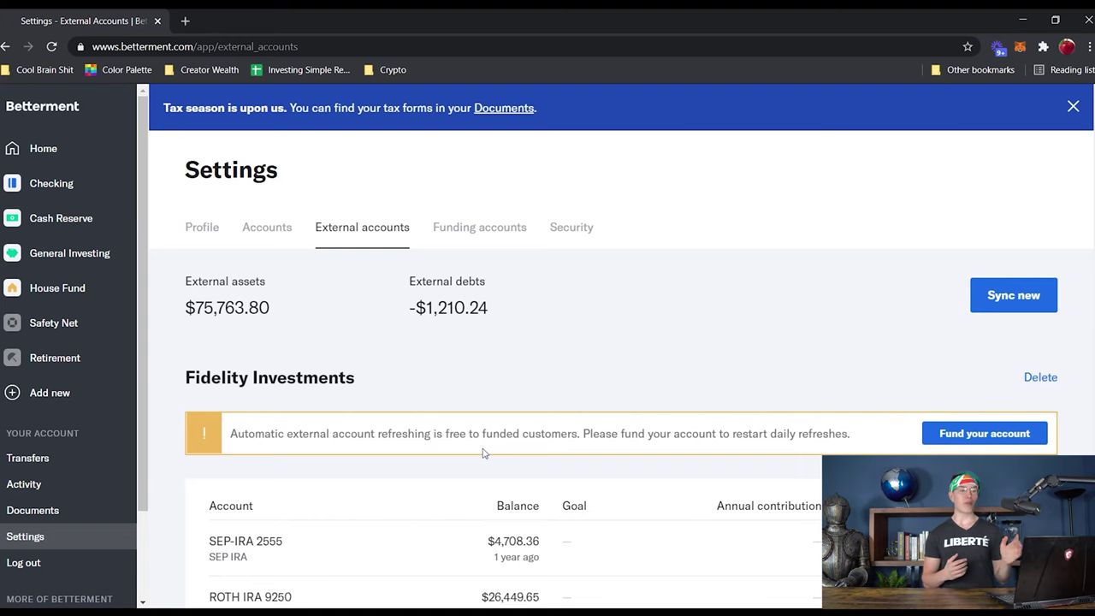
{"action": "scroll", "coordinate": [483, 454], "scroll_direction": "down", "scroll_amount": 2}
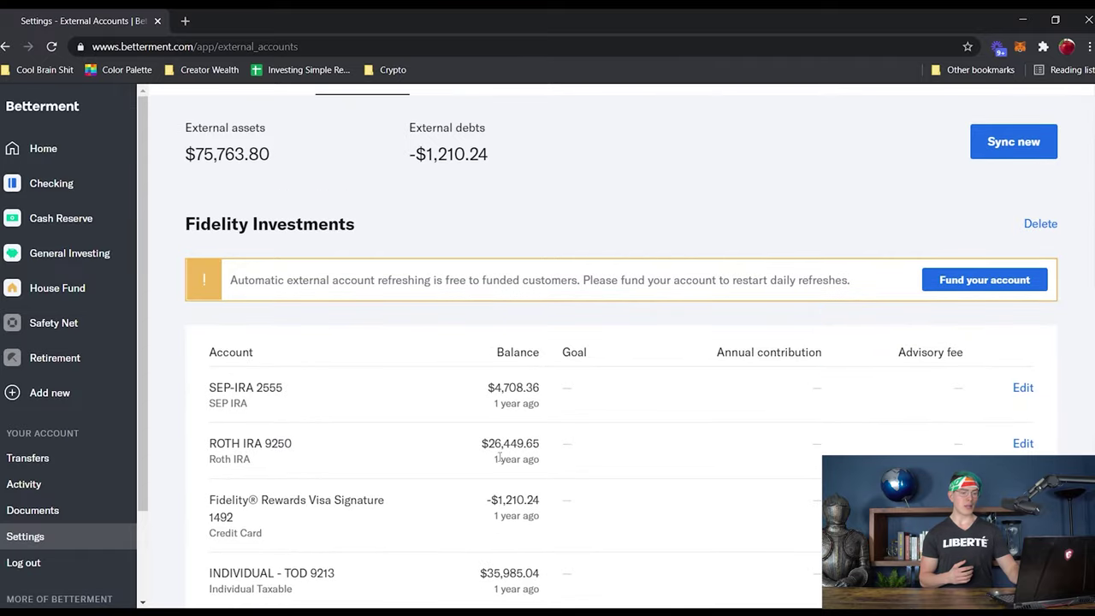
{"action": "left_click_drag", "start_coordinate": [502, 459], "coordinate": [508, 467]}
{"action": "double_click", "coordinate": [508, 467]}
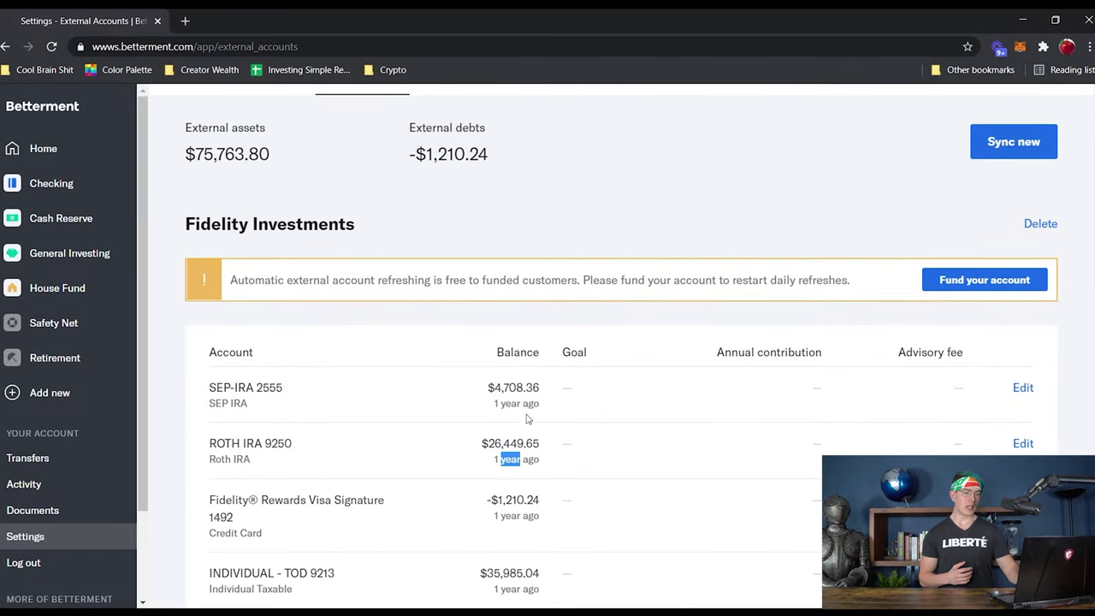
{"action": "scroll", "coordinate": [551, 399], "scroll_direction": "down", "scroll_amount": 1}
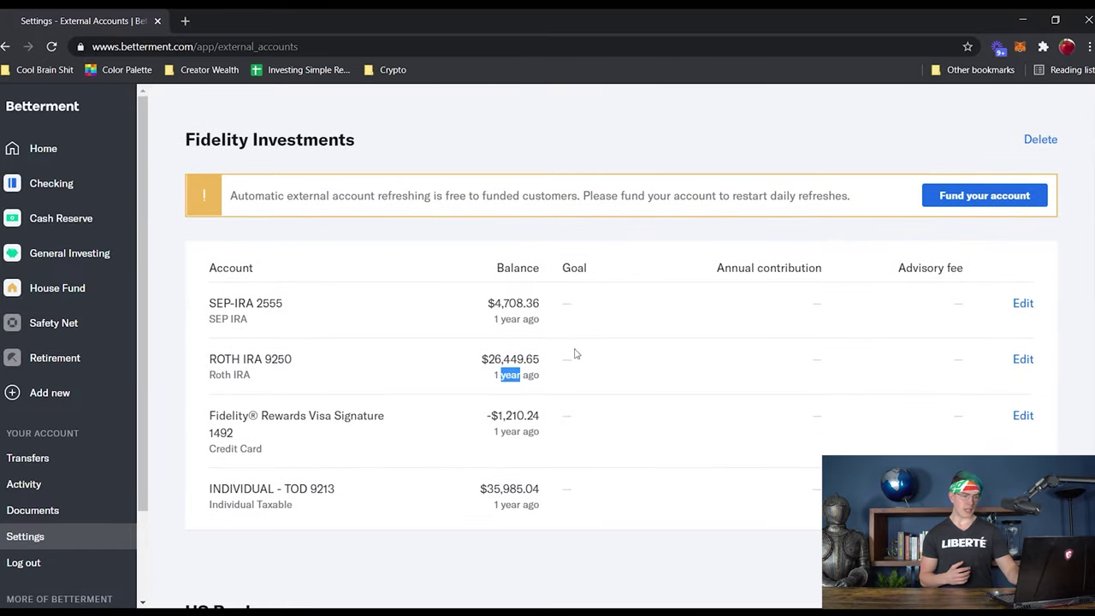
{"action": "scroll", "coordinate": [569, 360], "scroll_direction": "down", "scroll_amount": 5}
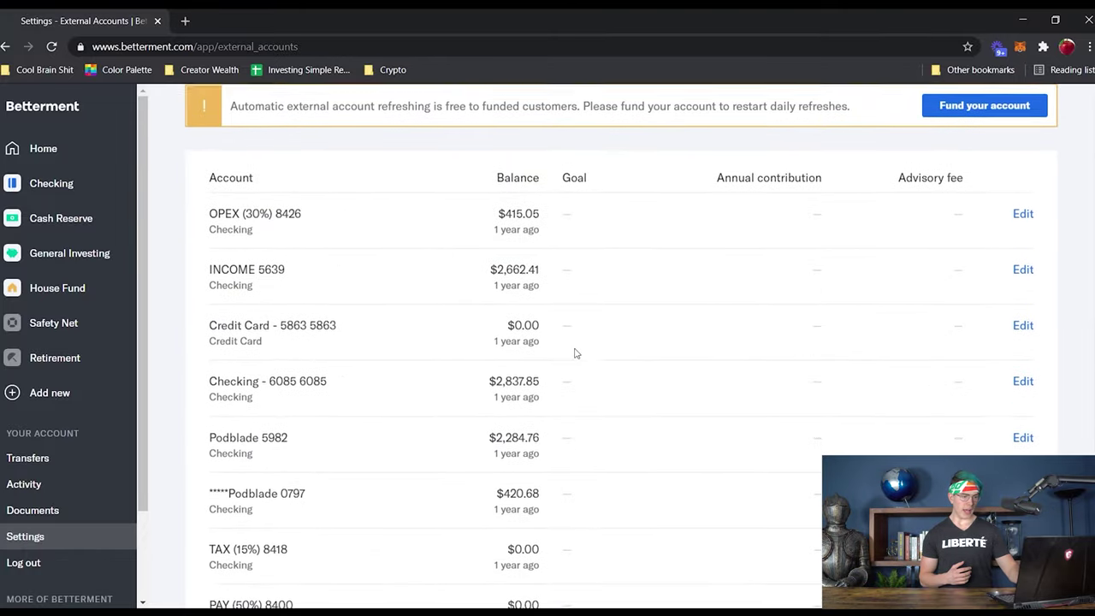
{"action": "scroll", "coordinate": [575, 351], "scroll_direction": "up", "scroll_amount": 9}
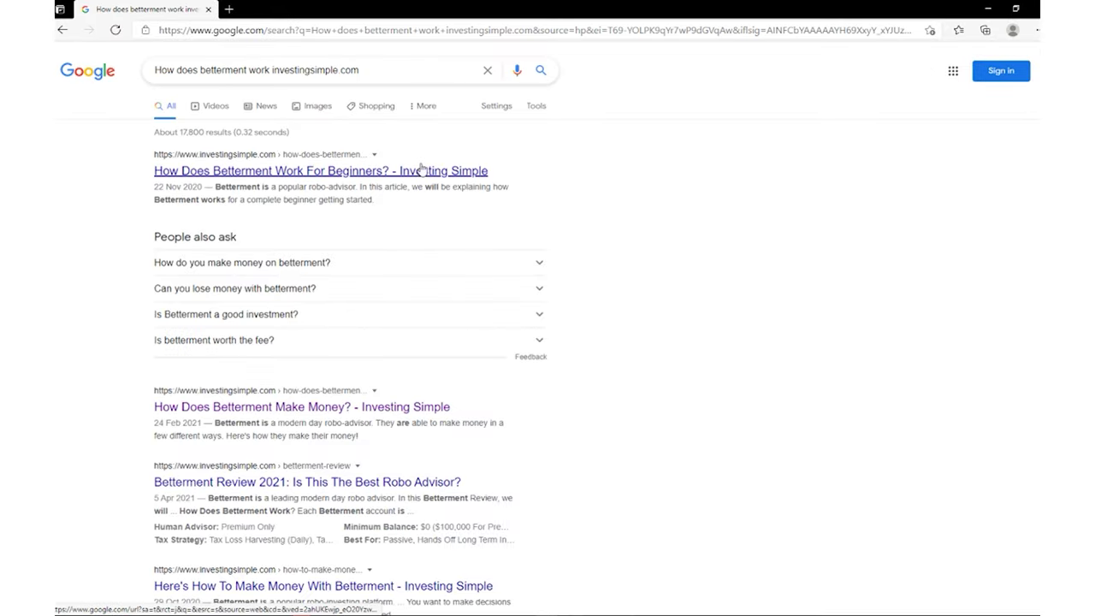
Open the Investing Simple article "How Does Betterment Work For Beginners?" from the Google results and skim to its Questionnaire section
{"action": "left_click", "coordinate": [421, 170]}
{"action": "scroll", "coordinate": [507, 183], "scroll_direction": "down", "scroll_amount": 15}
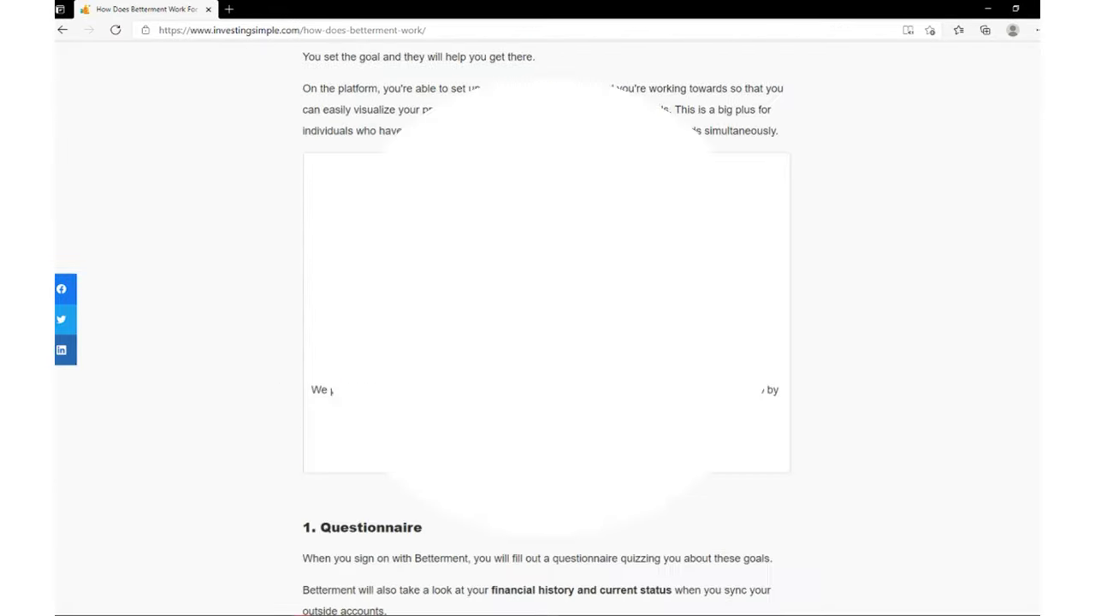